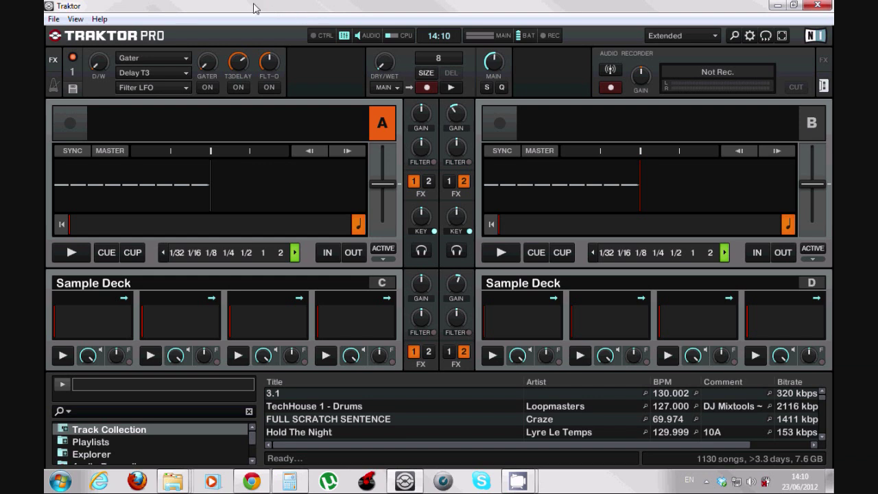
- Load the 'Terminal Mix 4 - 2-Sample Decks' mapping as the device in the Controller Manager
left_click(54, 19)
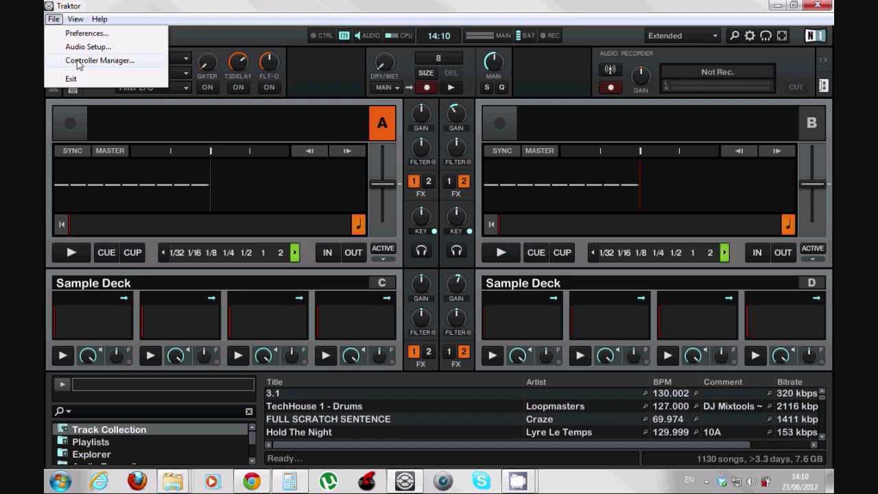
left_click(80, 61)
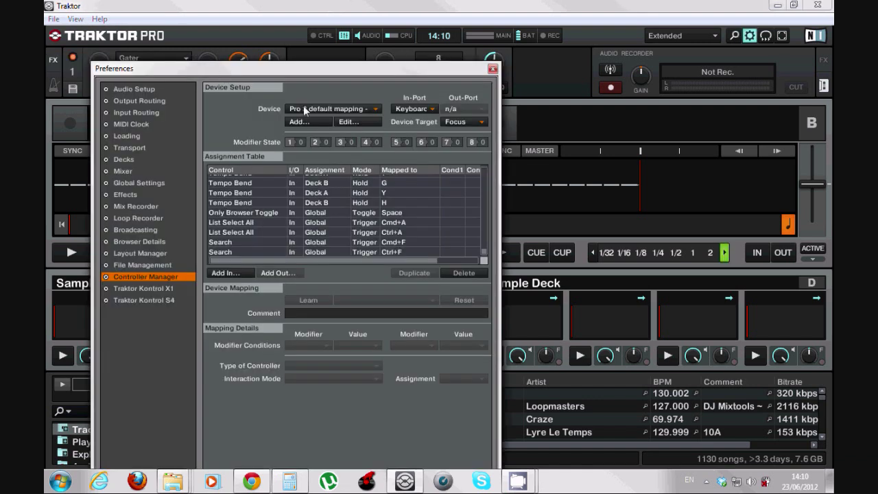
left_click(320, 110)
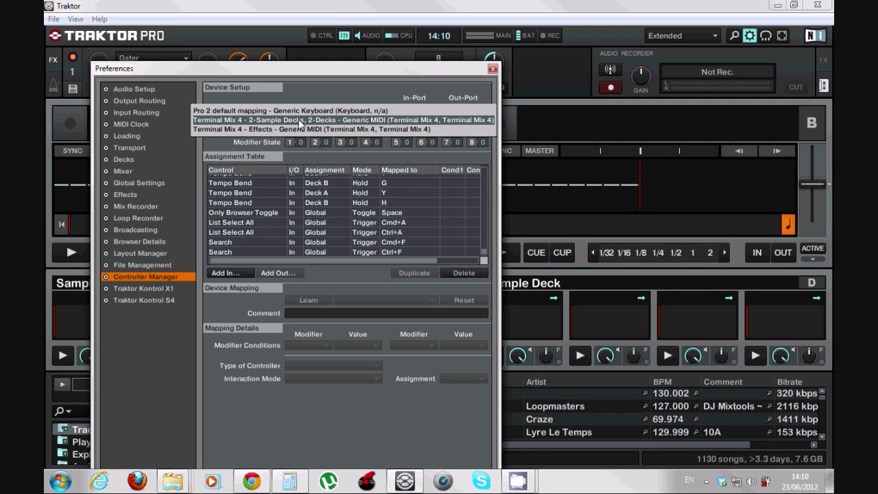
left_click(300, 120)
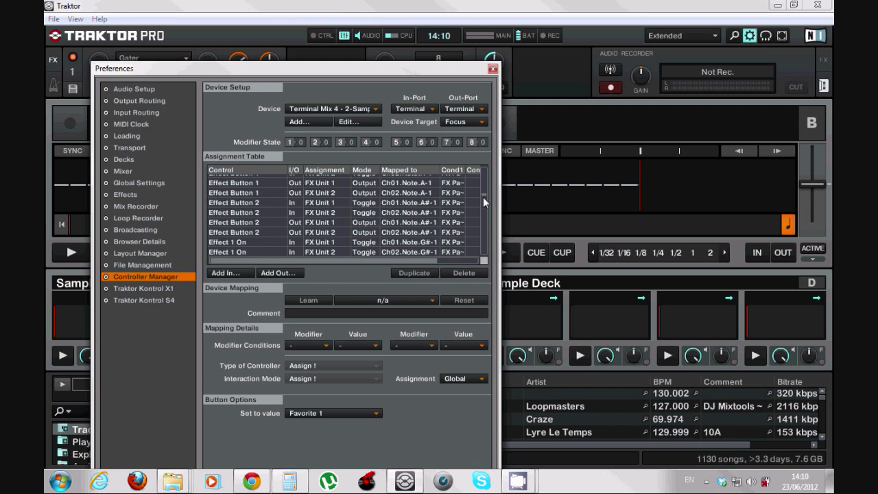
- Compare the encoder settings of the Deck A and Deck B Jog Scratch entries on CC.039 and CC.040
left_click_drag(484, 194, 485, 261)
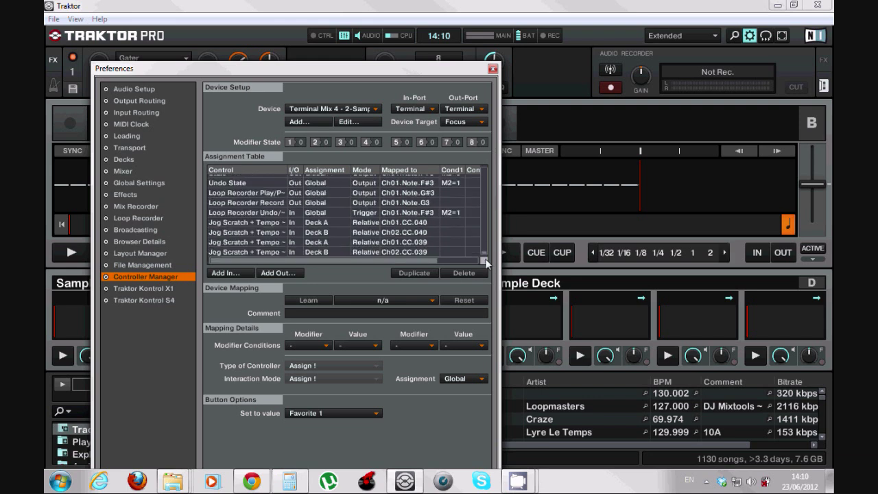
left_click(277, 223)
left_click(277, 233)
left_click(277, 243)
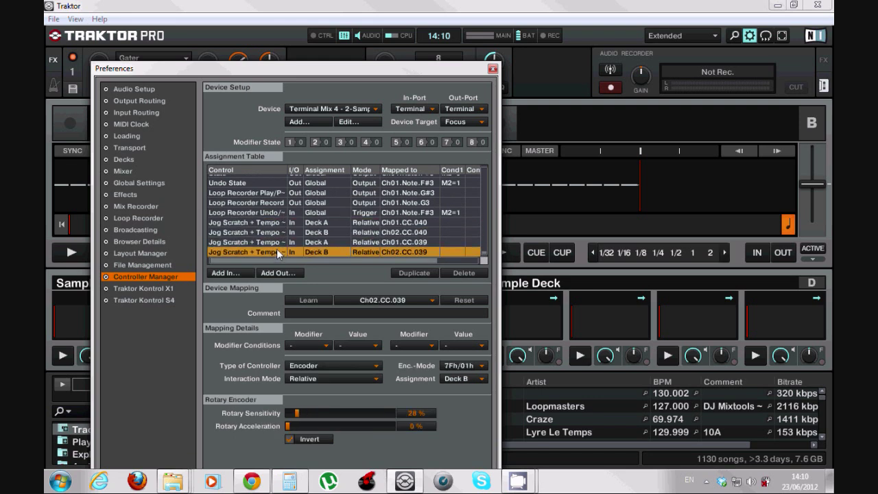
left_click(275, 233)
left_click(275, 223)
left_click(276, 232)
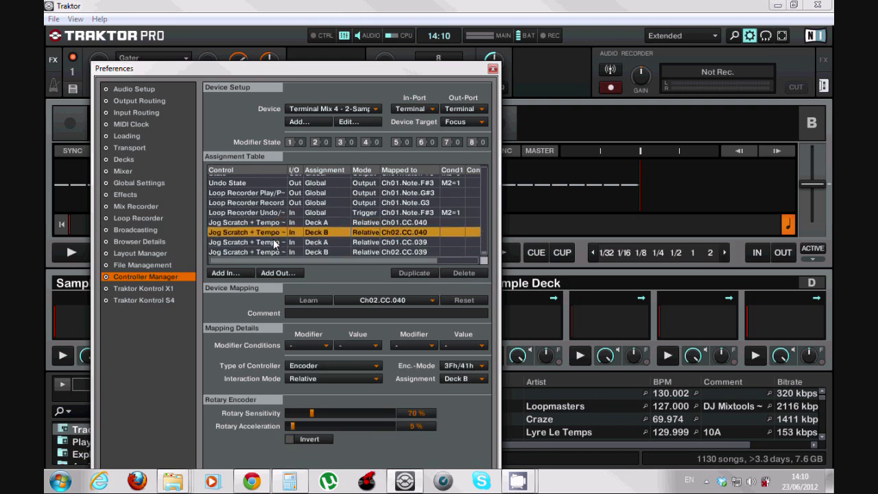
left_click(275, 243)
left_click(275, 251)
left_click(283, 224)
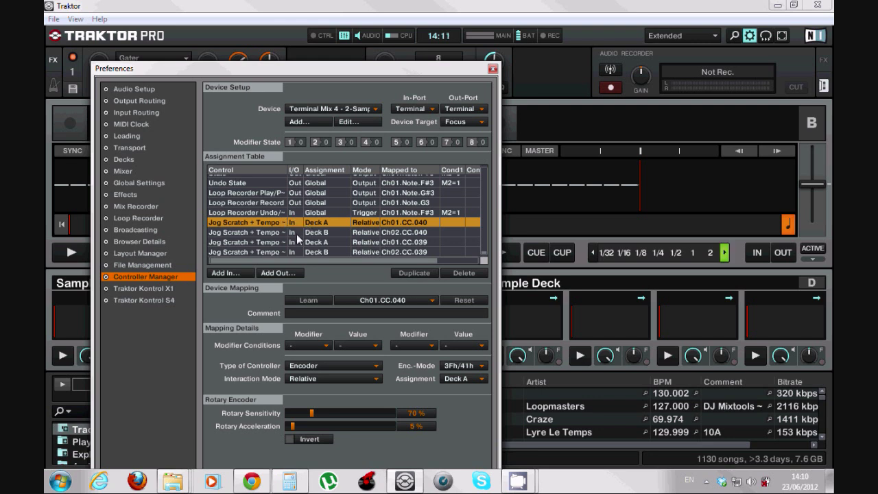
left_click(411, 242)
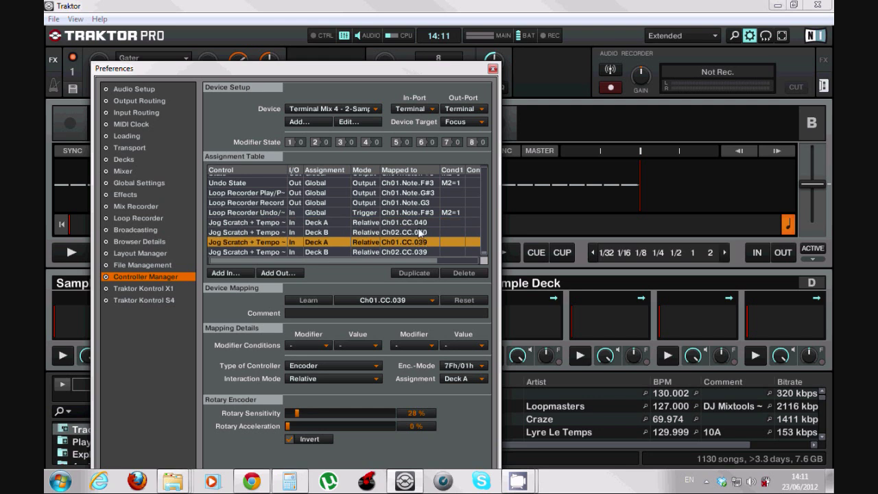
left_click(418, 226)
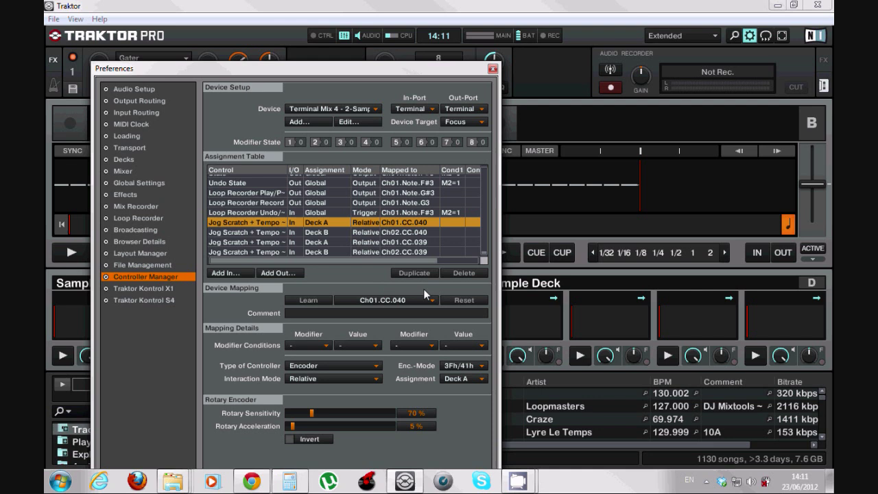
- Assign the CC.040 Jog Scratch mapping to Deck A
left_click(455, 378)
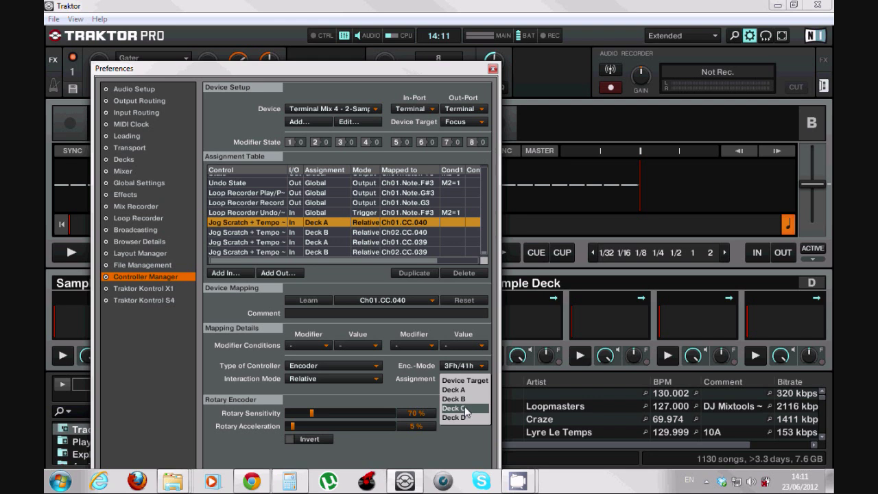
left_click(416, 390)
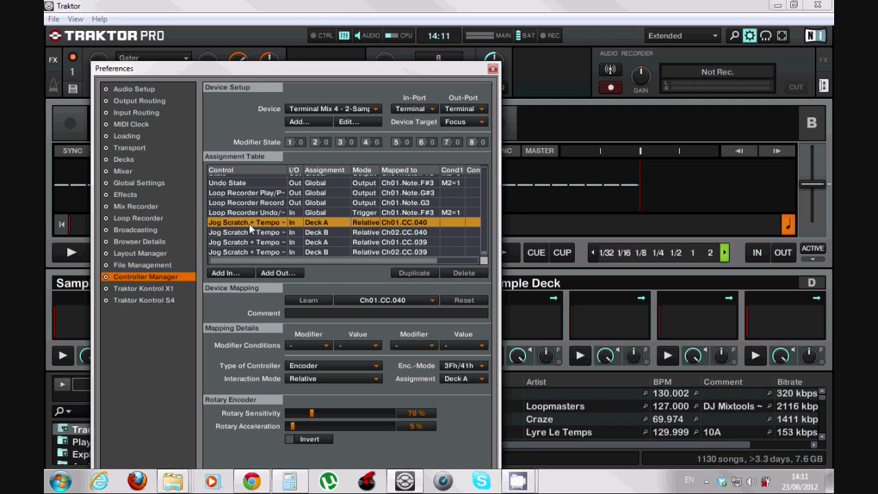
left_click(226, 274)
mouse_move(229, 283)
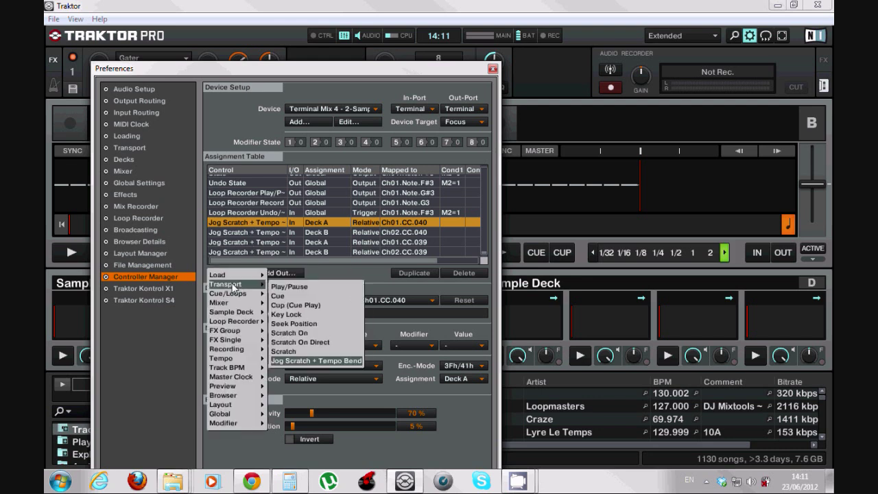
- Add a Jog Scratch + Tempo Bend input, delete the resulting Device Target entry, and reselect Deck A CC.039
left_click(307, 360)
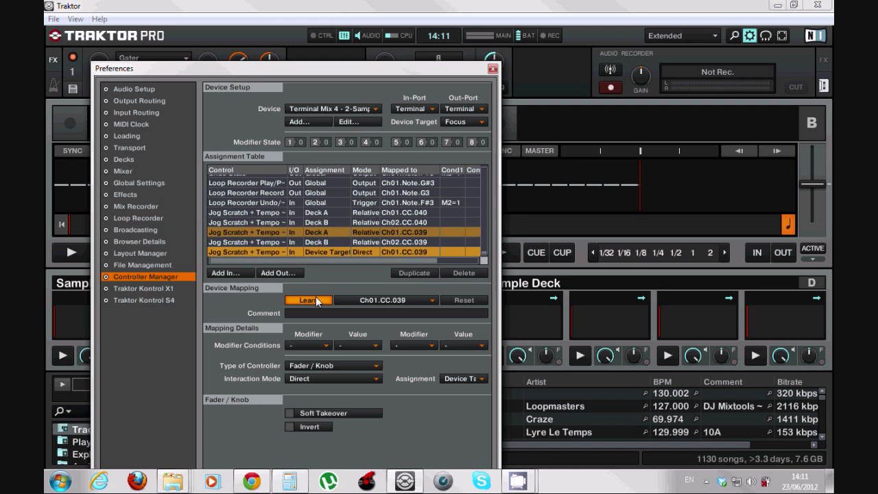
left_click(315, 296)
left_click(315, 251, "ctrl")
left_click(452, 272)
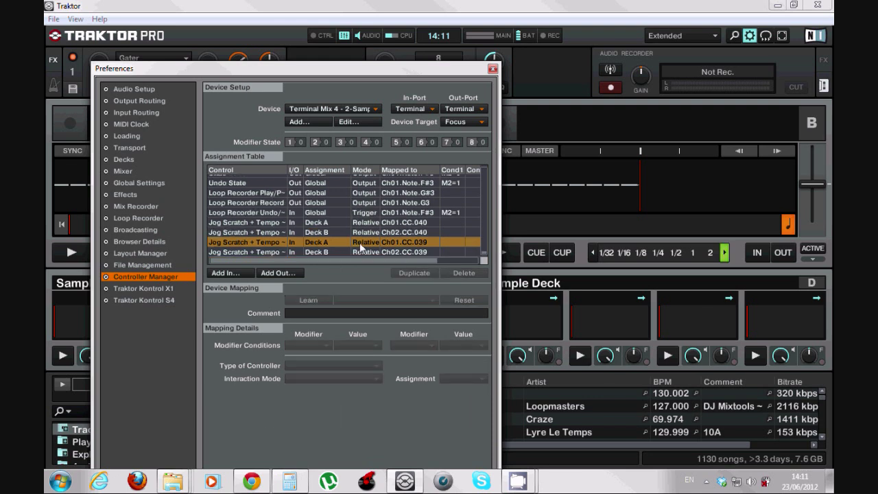
left_click(298, 243)
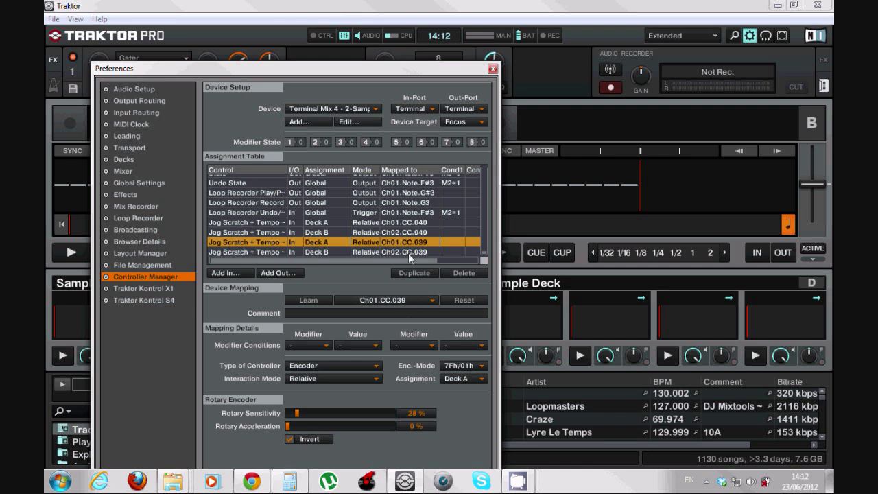
left_click_drag(316, 73, 321, 8)
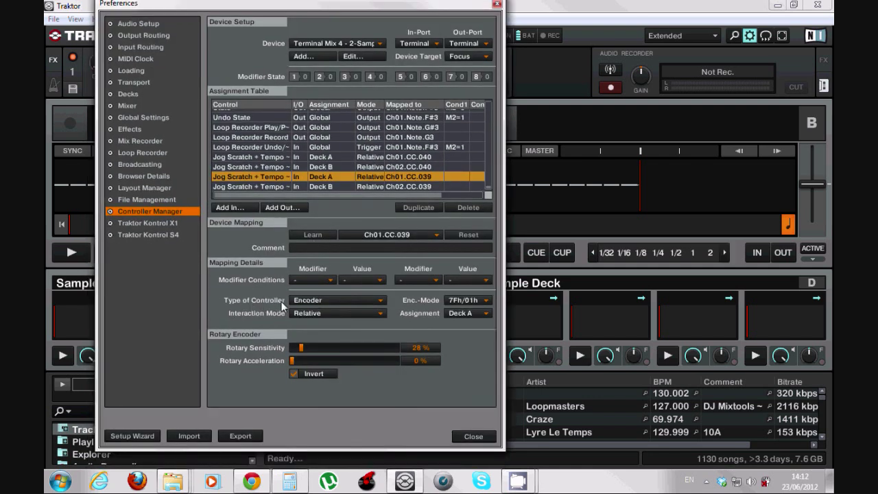
left_click(317, 299)
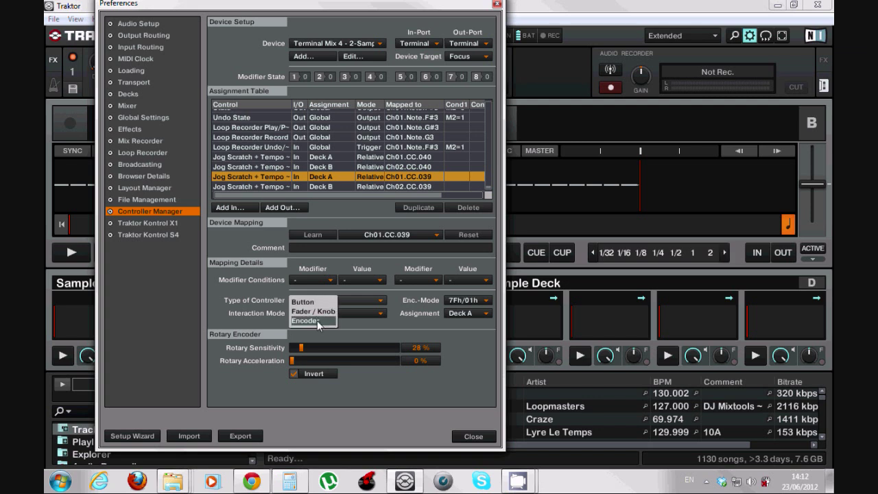
left_click(316, 320)
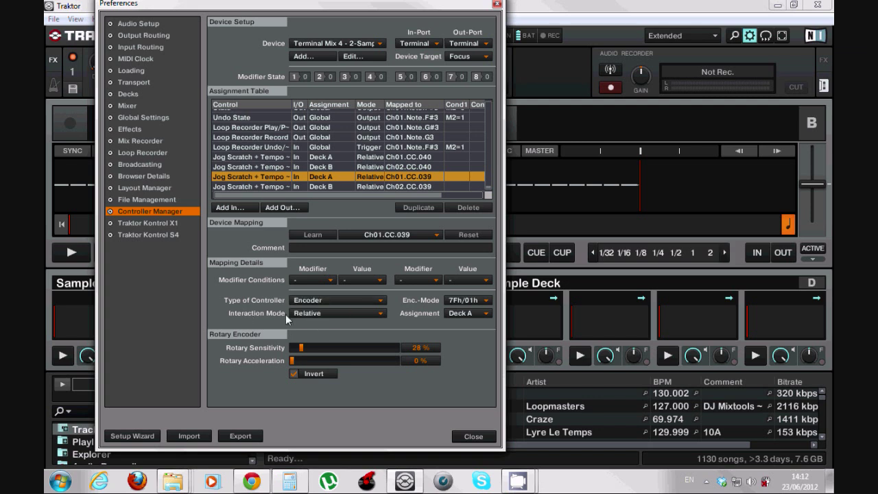
left_click(292, 313)
left_click(325, 320)
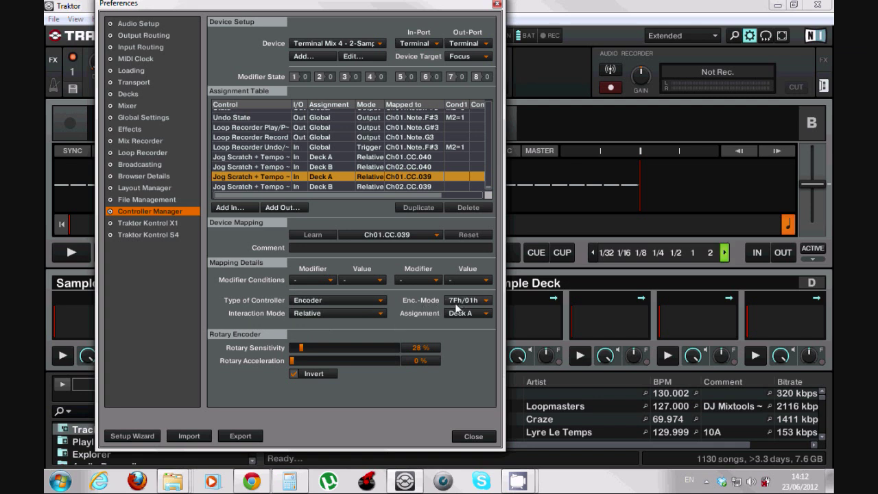
left_click(477, 302)
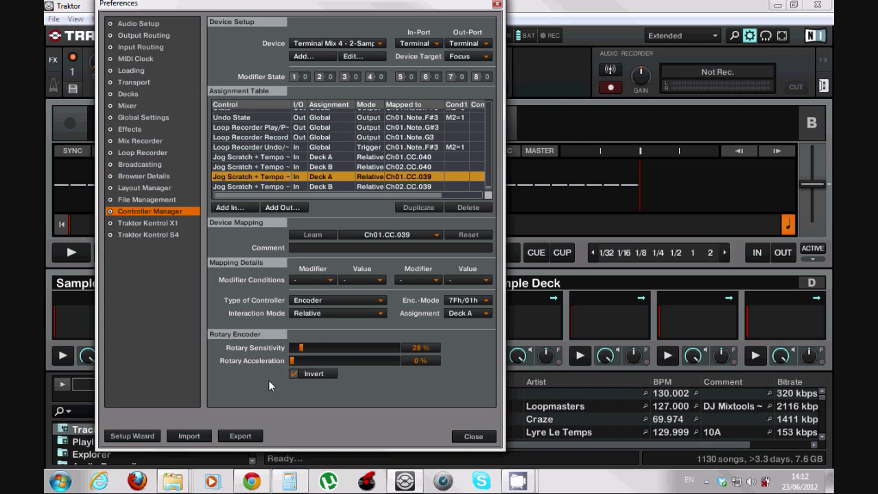
left_click(335, 186)
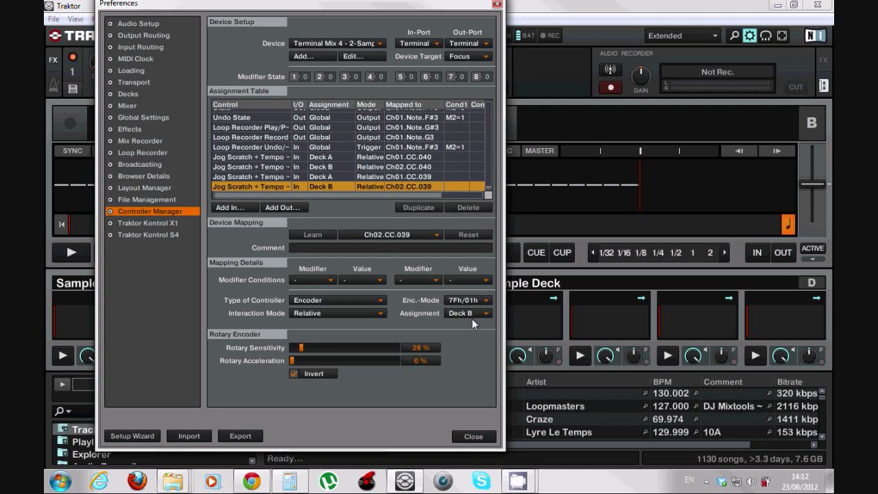
left_click(342, 178)
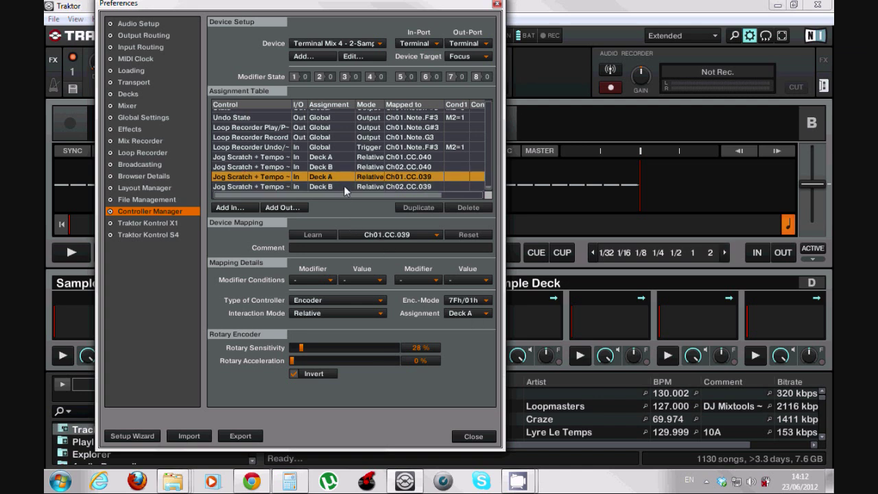
left_click(343, 185)
left_click(346, 177)
left_click(423, 207)
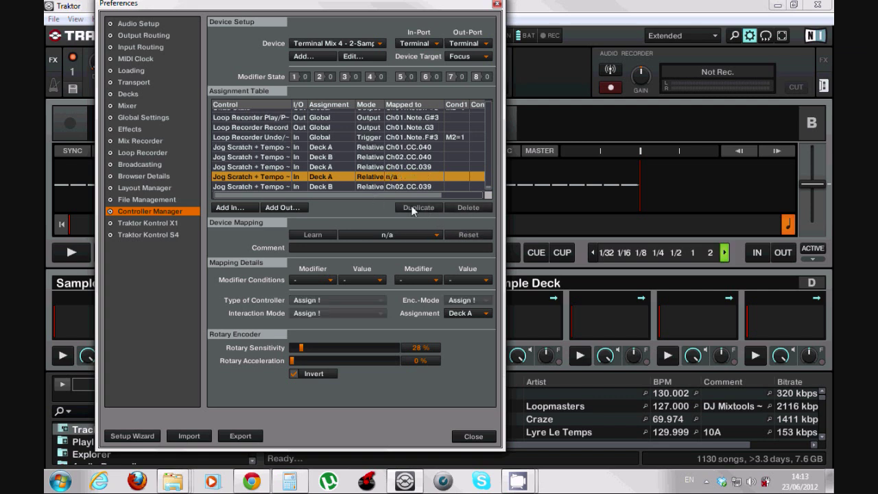
left_click(473, 314)
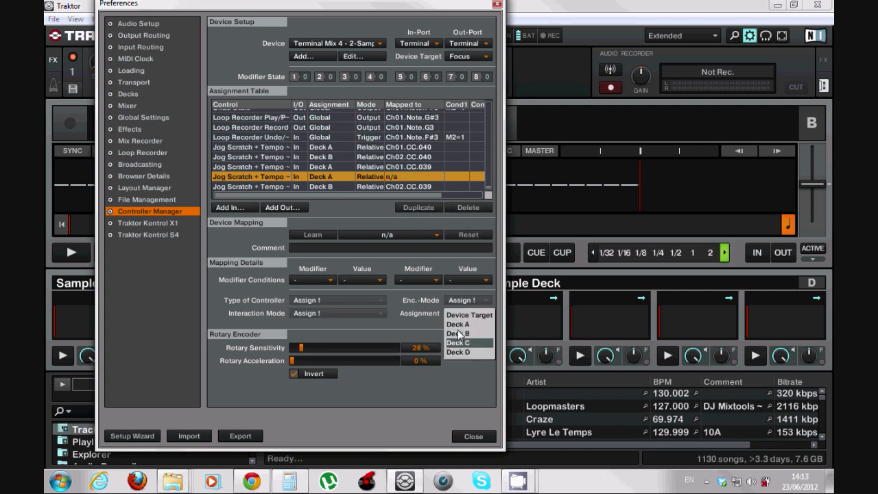
left_click(459, 342)
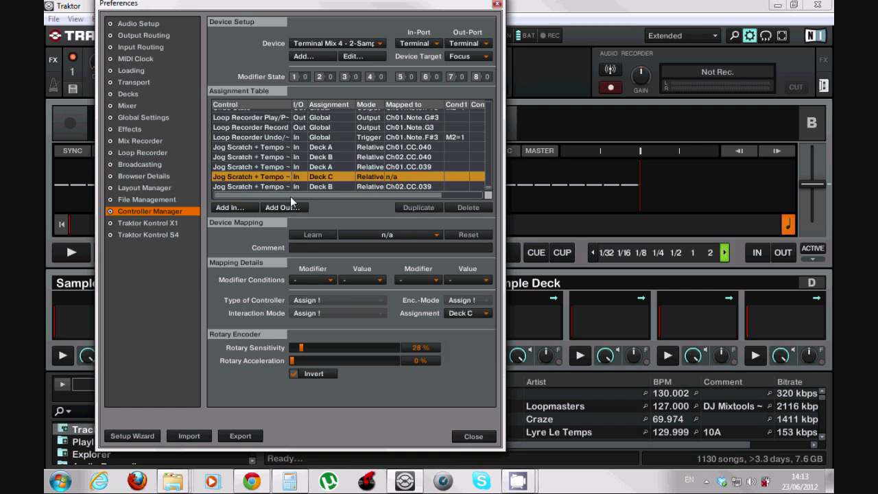
left_click(463, 208)
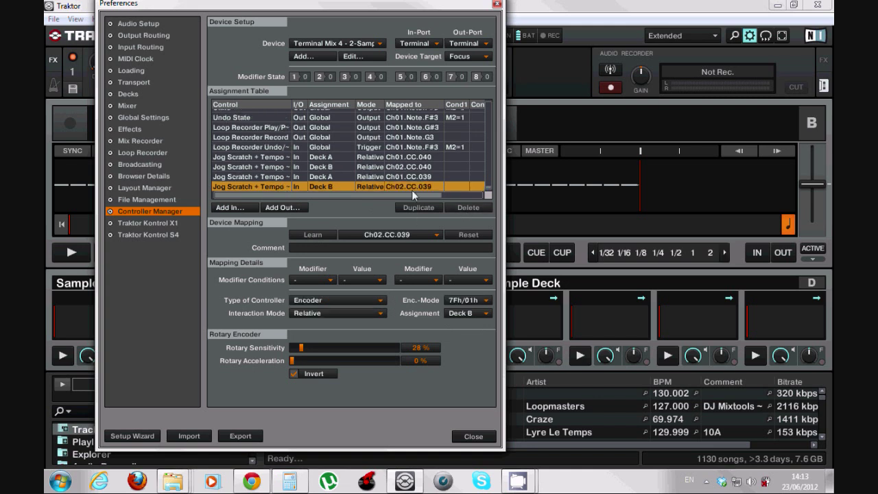
- From the Deck A CC.040 row, add a Jog Scratch + Tempo Bend input learned from the jog wheel
left_click(289, 158)
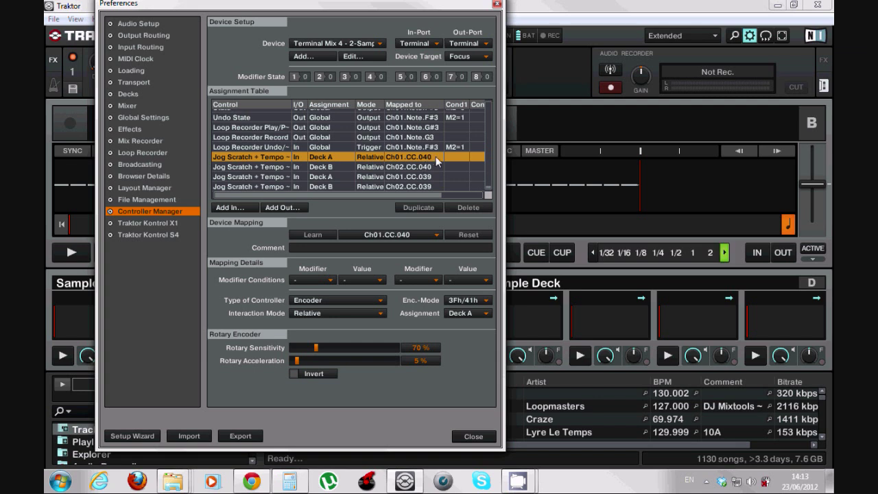
left_click(230, 207)
mouse_move(240, 218)
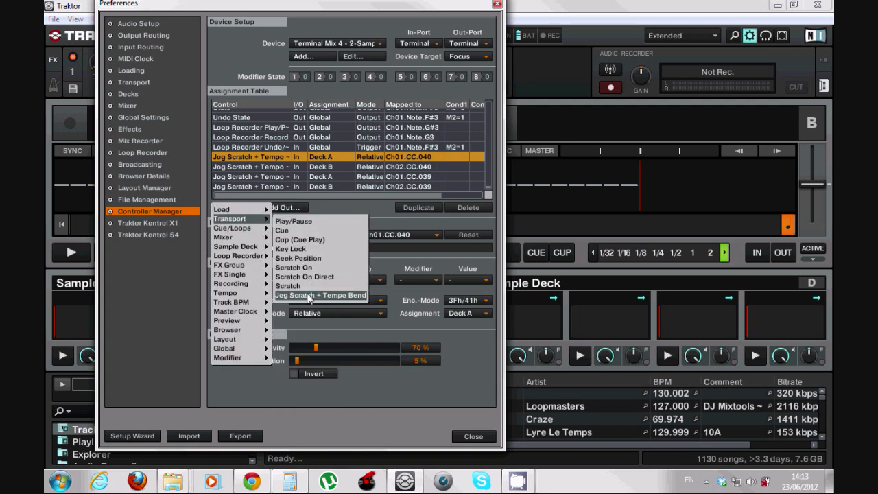
left_click(311, 295)
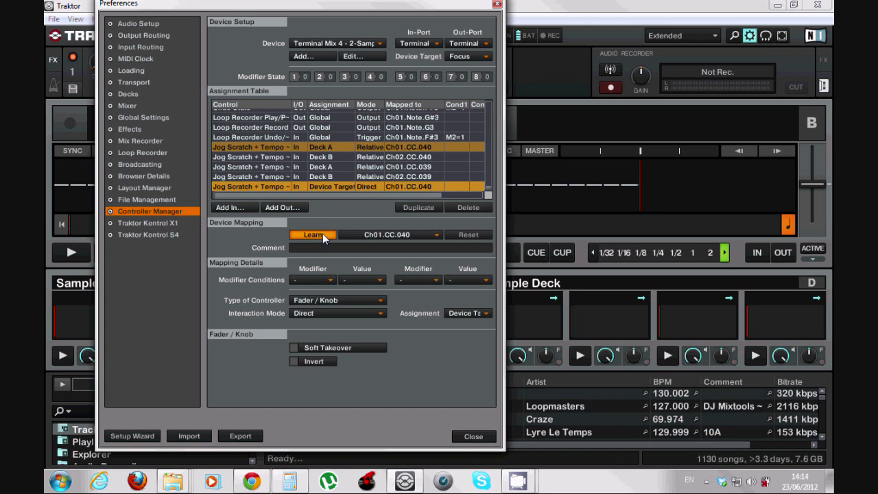
left_click(323, 234)
- Delete the new Device Target jog entry and keep Deck A CC.040's encoder mode at 3Fh/41h
left_click(464, 205)
left_click(396, 157)
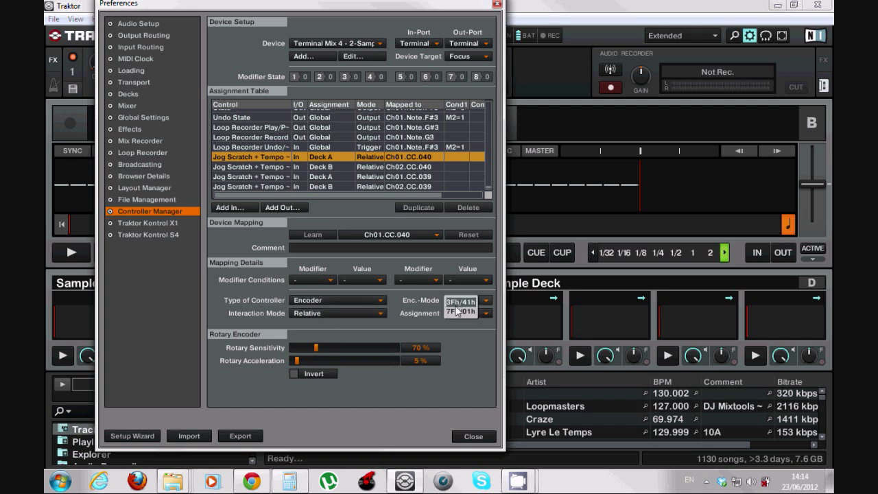
left_click(455, 301)
left_click(459, 303)
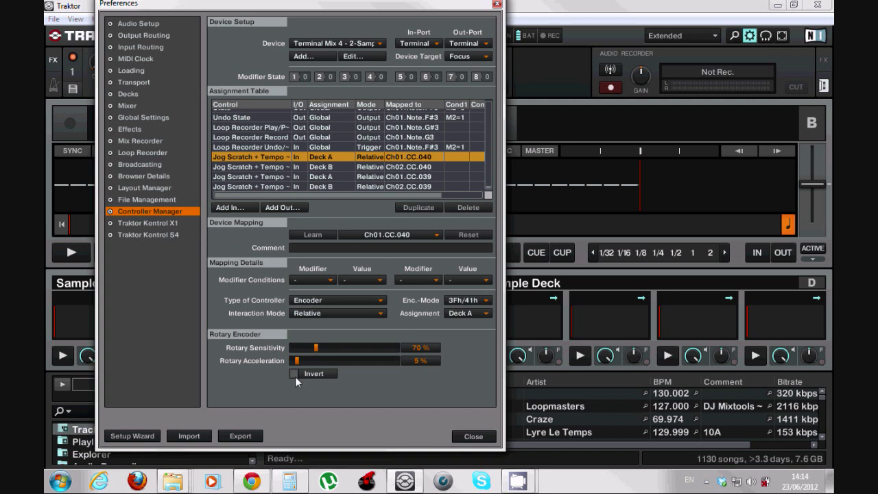
- Compare the Deck B Ch02.CC.040 jog settings against Deck A Ch01.CC.040
left_click(316, 166)
left_click(313, 158)
left_click(315, 168)
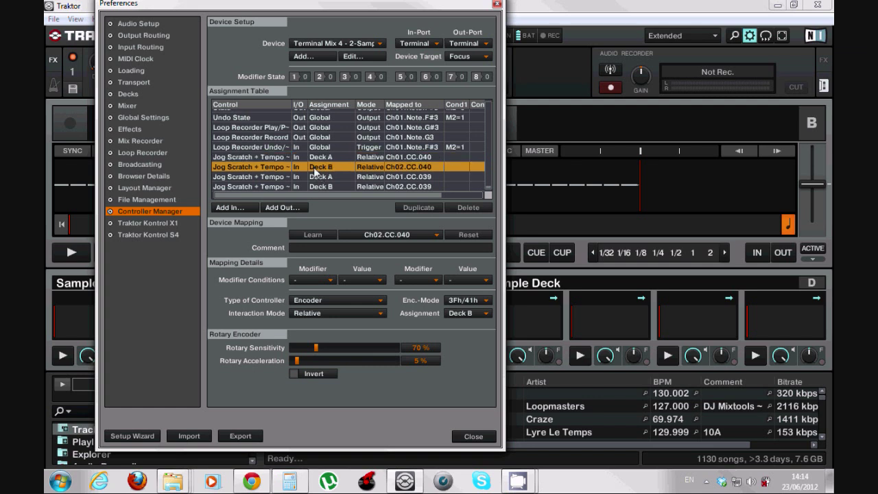
left_click(314, 158)
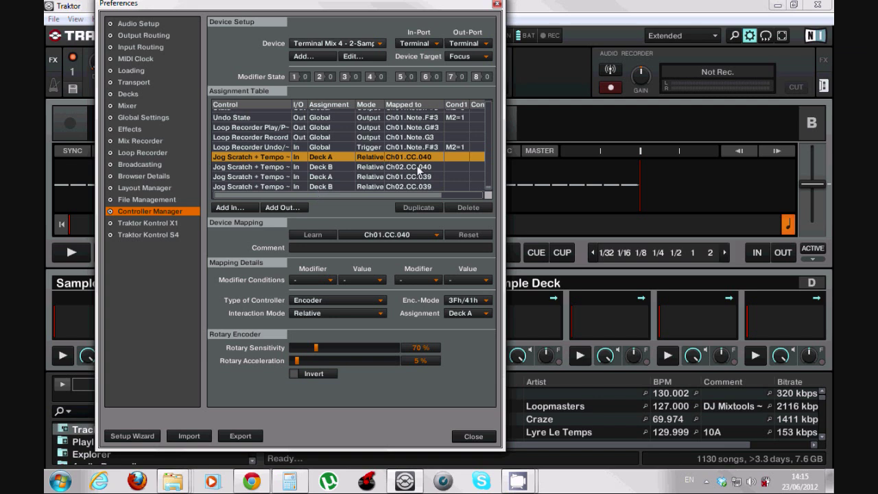
left_click(186, 436)
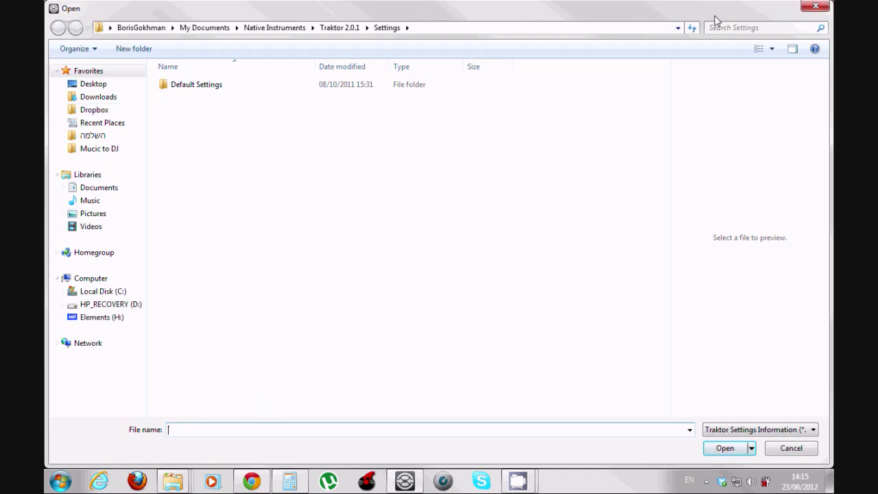
left_click(812, 8)
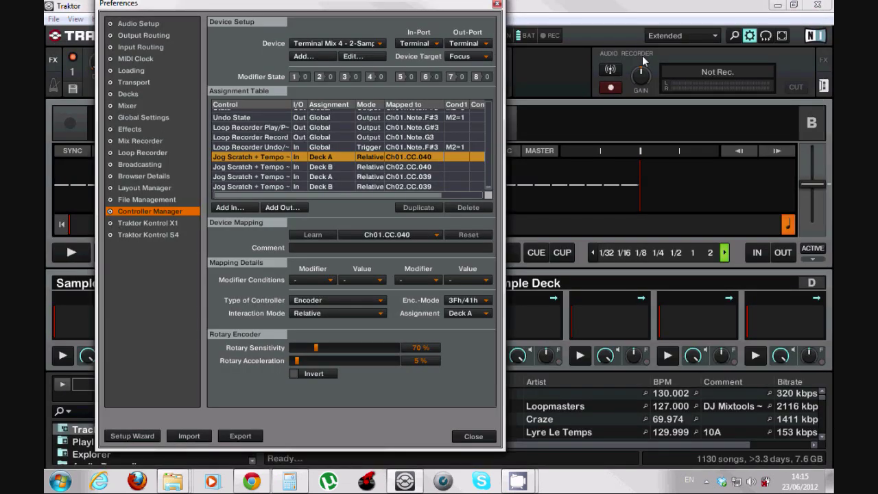